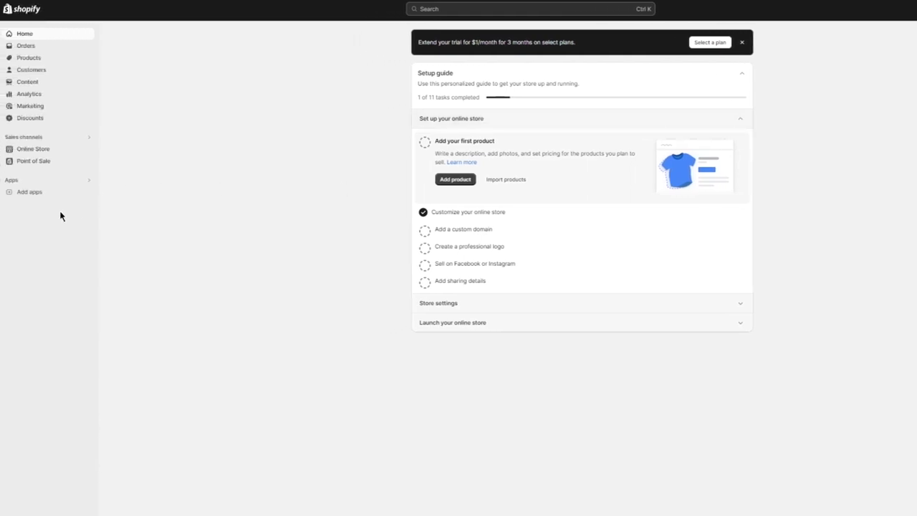
Search the Shopify App Store for 'pagefly' and open the PageFly Landing Page Builder listing.
{"action": "left_click", "coordinate": [70, 201]}
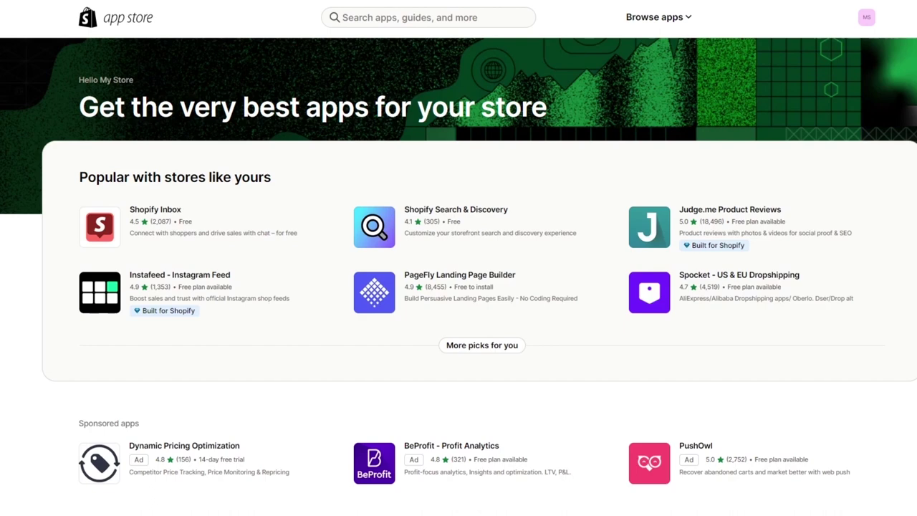
{"action": "left_click", "coordinate": [475, 15]}
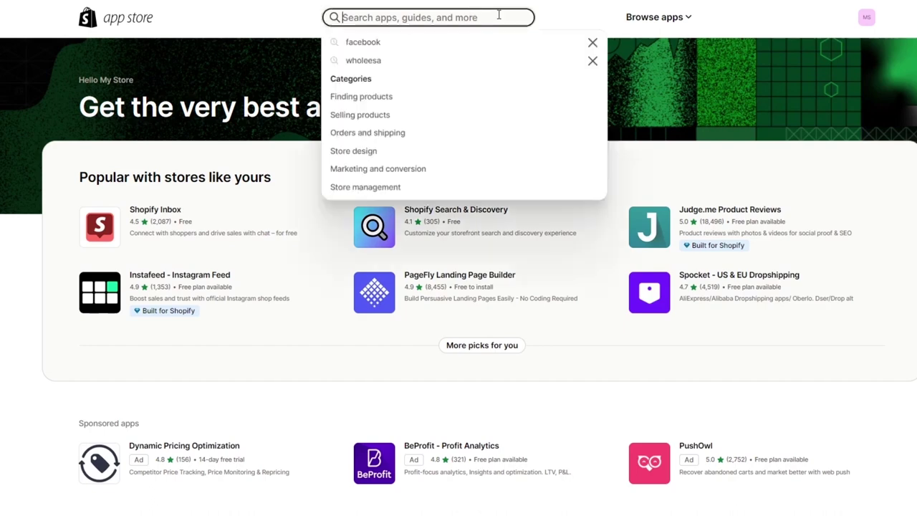
{"action": "type", "text": "pagefl"}
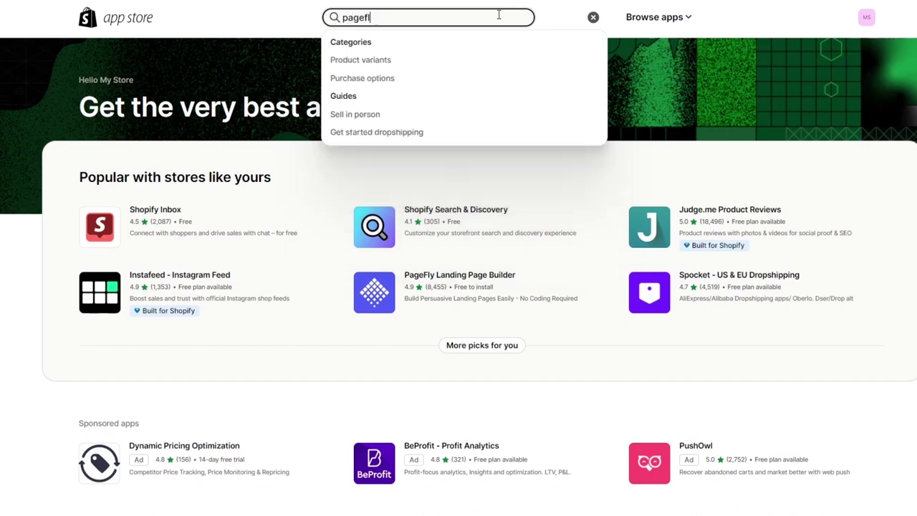
{"action": "type", "text": "y"}
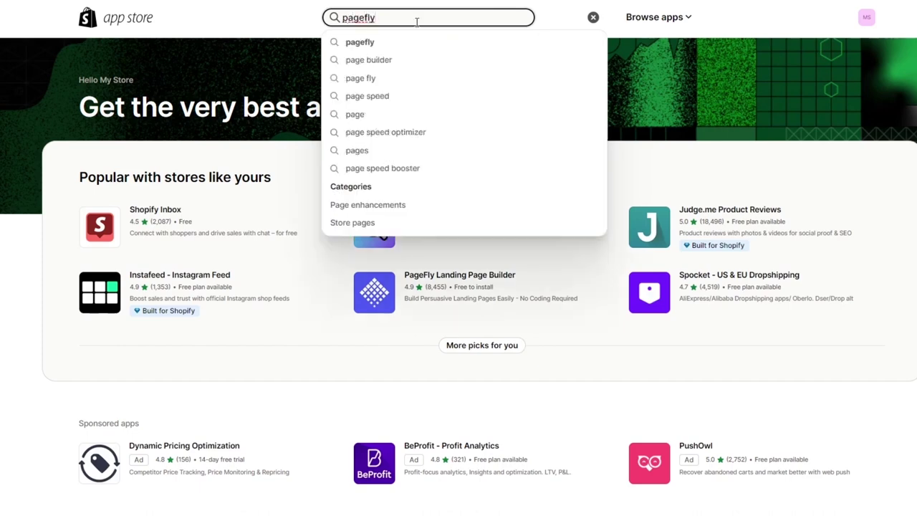
{"action": "left_click", "coordinate": [439, 45]}
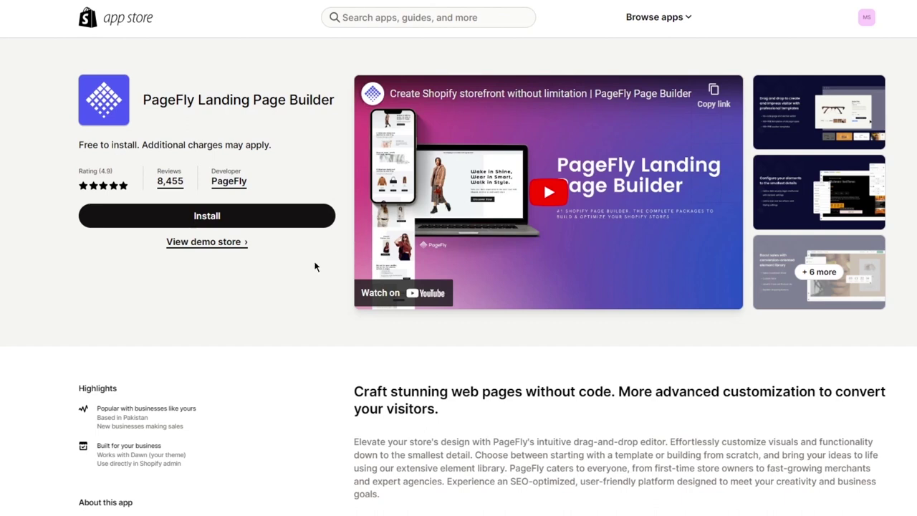
Install PageFly Landing Page Builder and approve its permissions for the store.
{"action": "left_click", "coordinate": [228, 223]}
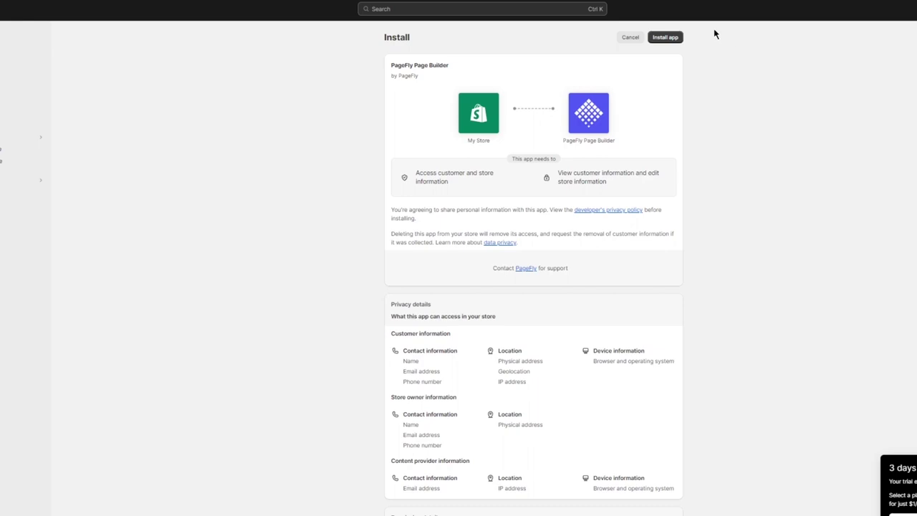
{"action": "left_click", "coordinate": [670, 39]}
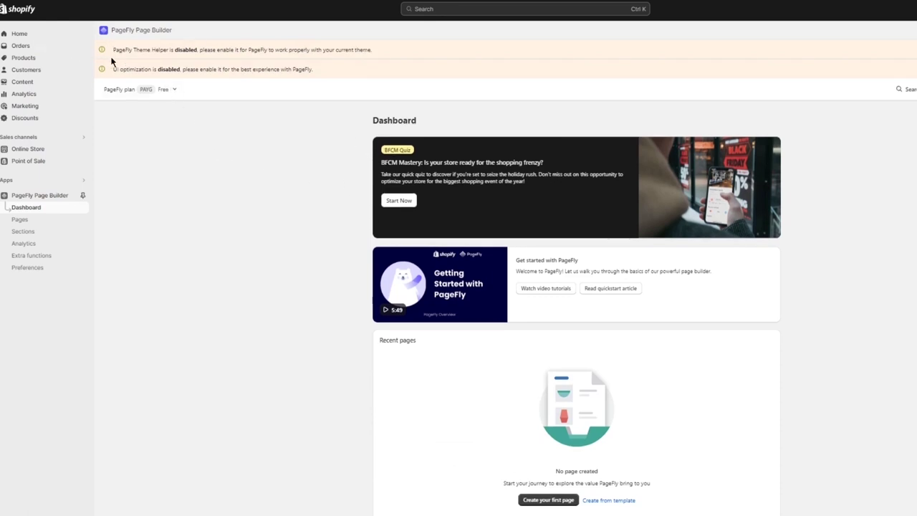
Enable PageFly UI optimization with all cookies accepted and dismiss the Theme Helper prompt.
{"action": "left_click_drag", "start_coordinate": [121, 49], "coordinate": [274, 69]}
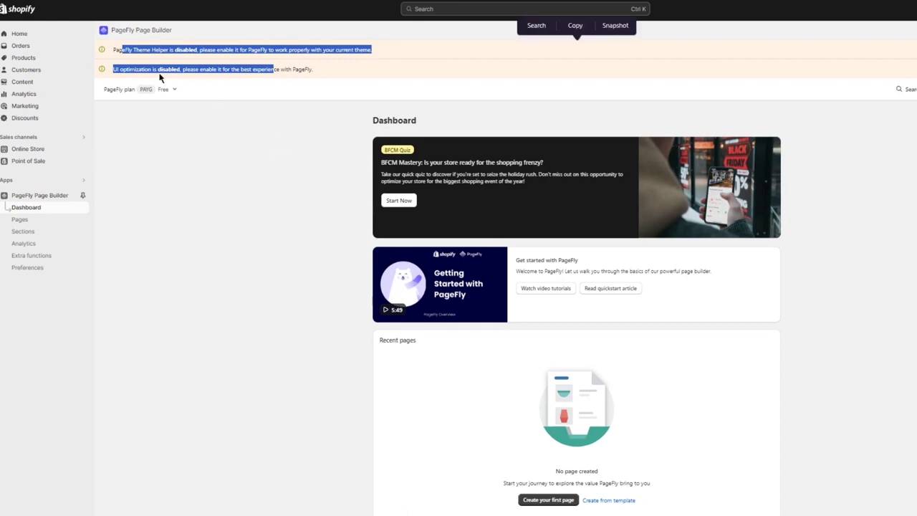
{"action": "left_click", "coordinate": [229, 121]}
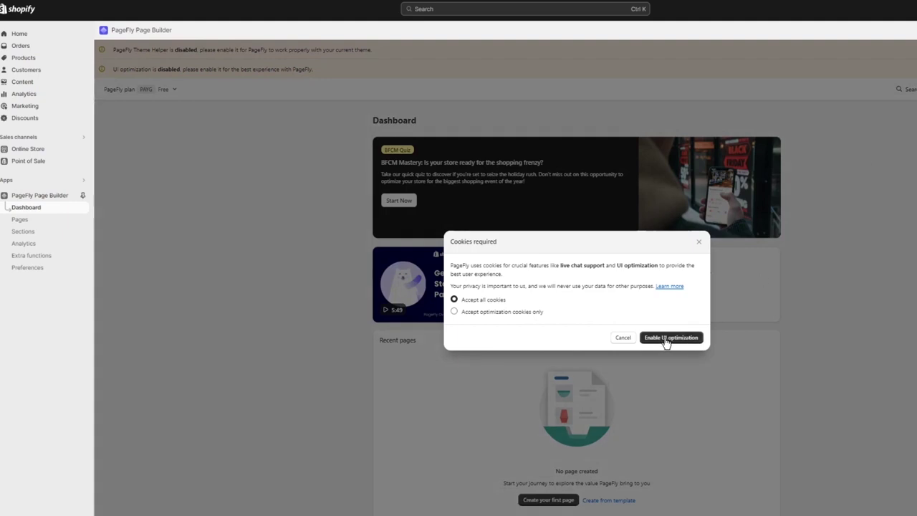
{"action": "left_click", "coordinate": [666, 338]}
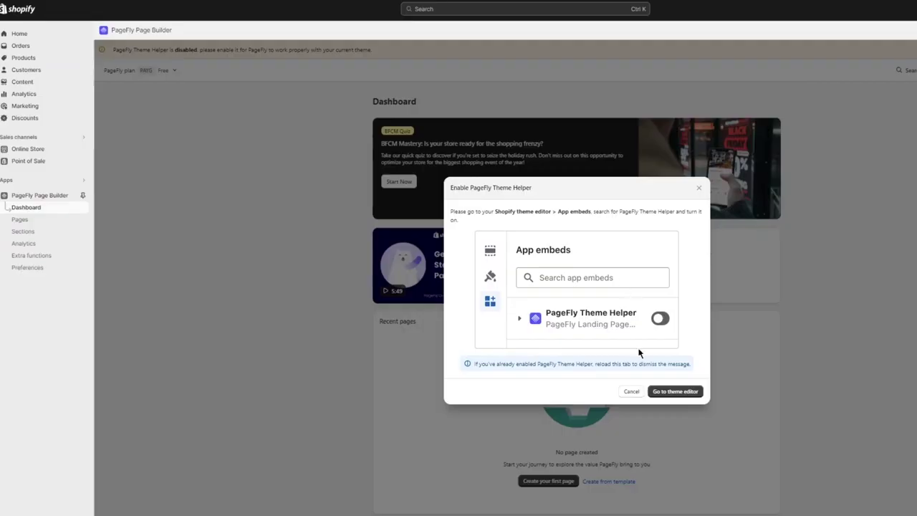
{"action": "left_click", "coordinate": [631, 392]}
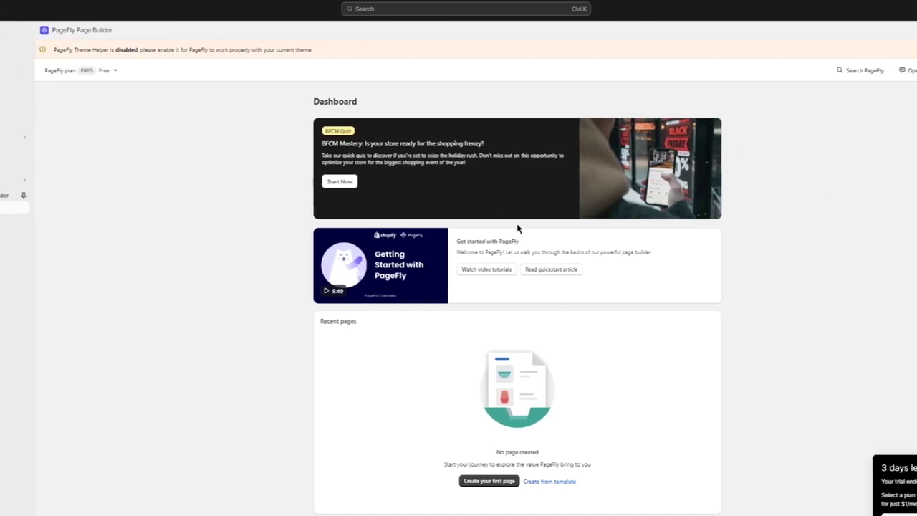
{"action": "scroll", "coordinate": [337, 198], "scroll_direction": "down", "scroll_amount": 5}
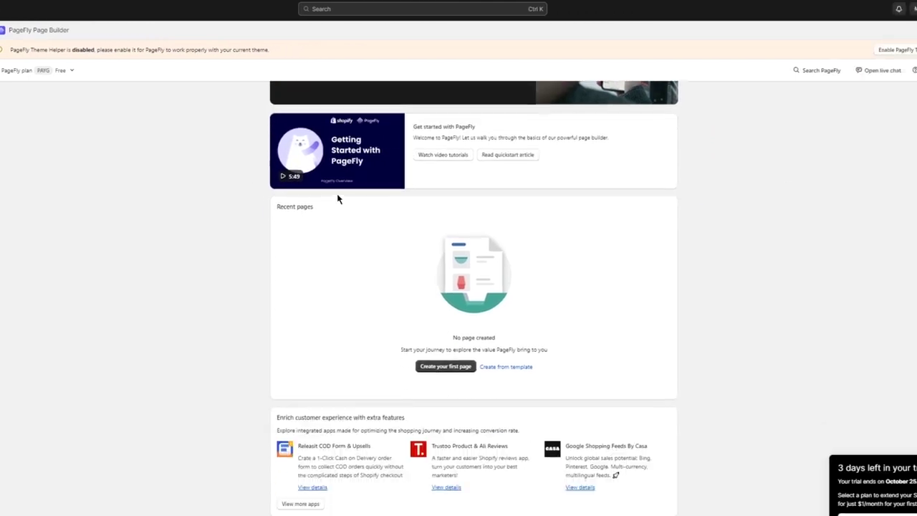
{"action": "scroll", "coordinate": [191, 252], "scroll_direction": "down", "scroll_amount": 10}
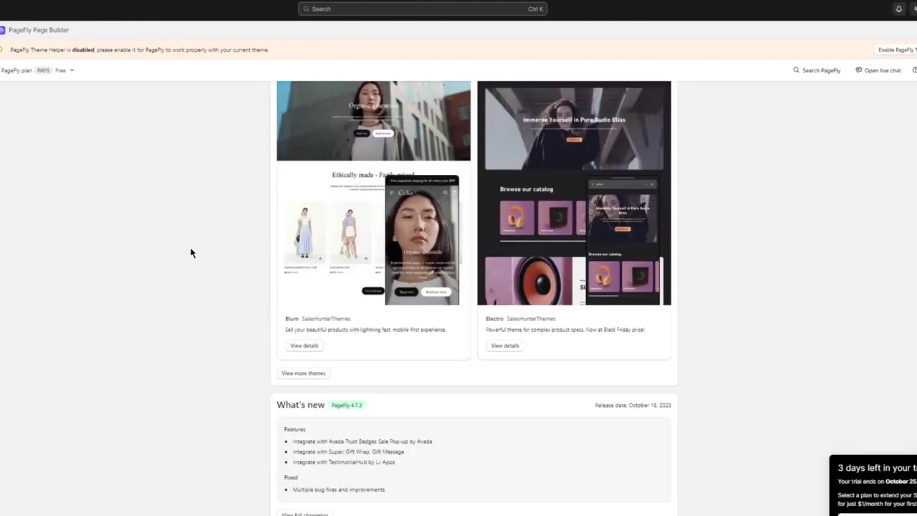
{"action": "scroll", "coordinate": [191, 253], "scroll_direction": "up", "scroll_amount": 9}
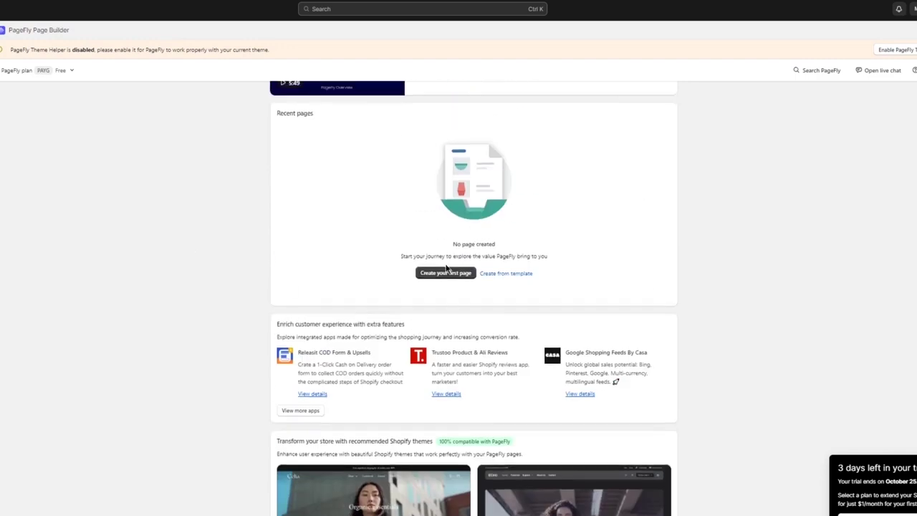
{"action": "left_click", "coordinate": [453, 273]}
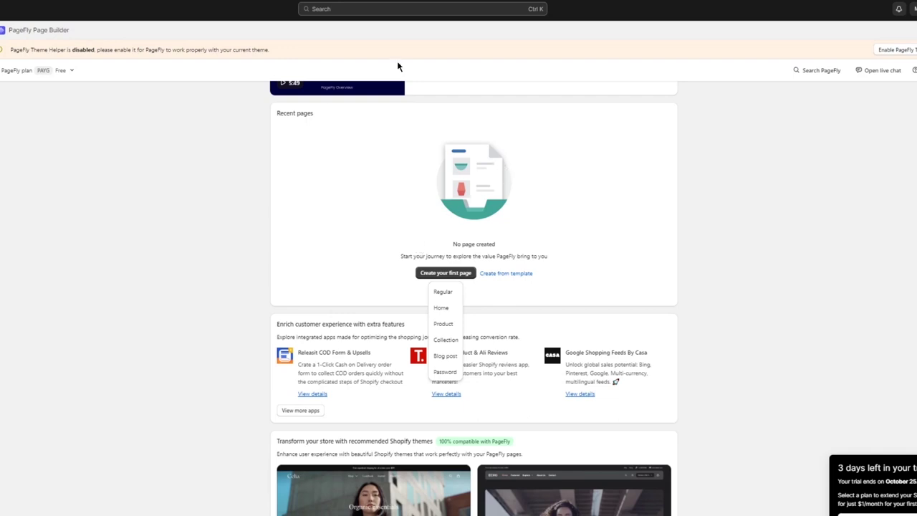
{"action": "left_click", "coordinate": [761, 161]}
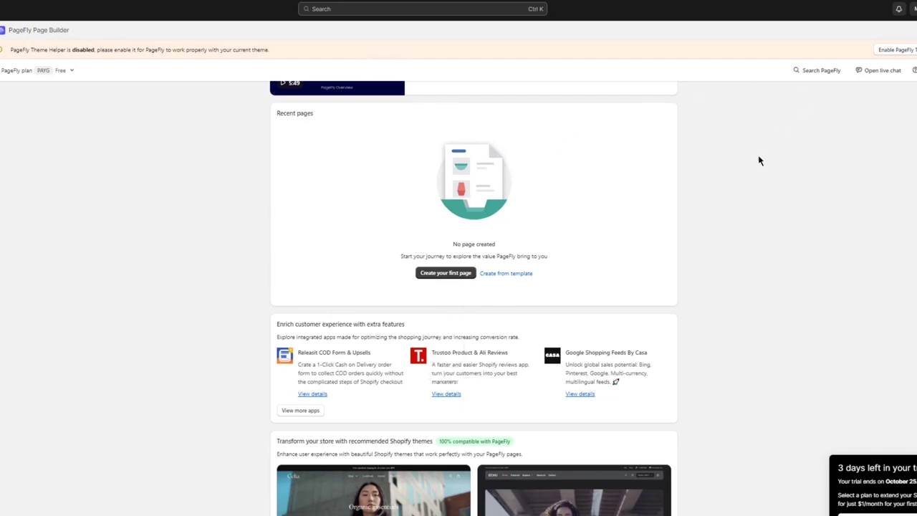
{"action": "scroll", "coordinate": [745, 172], "scroll_direction": "up", "scroll_amount": 5}
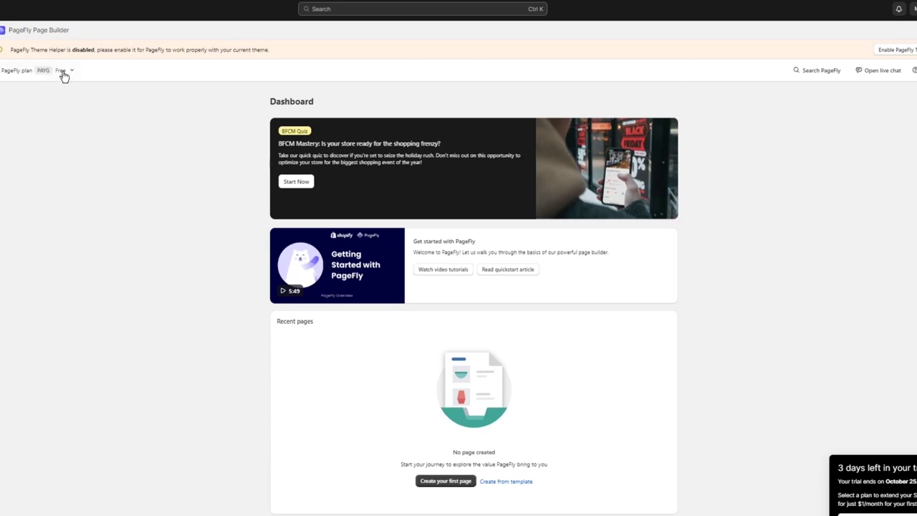
{"action": "left_click", "coordinate": [63, 72]}
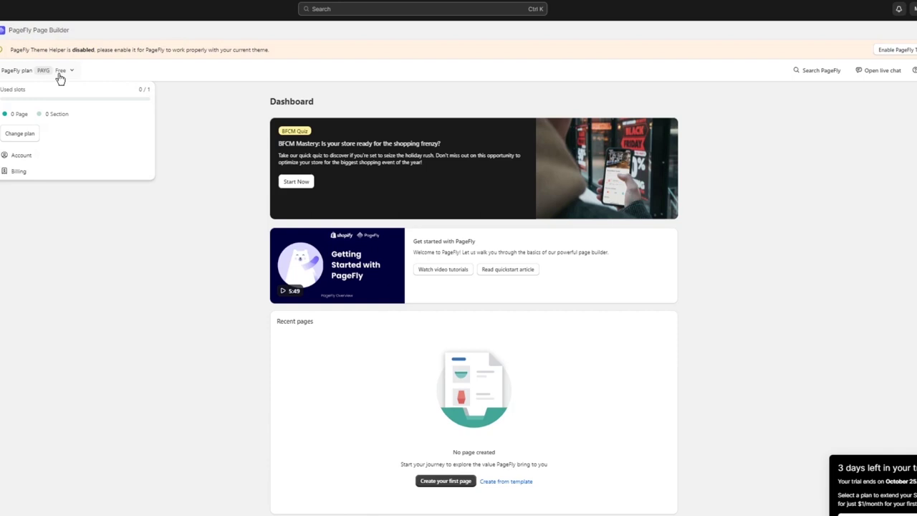
{"action": "left_click", "coordinate": [14, 134]}
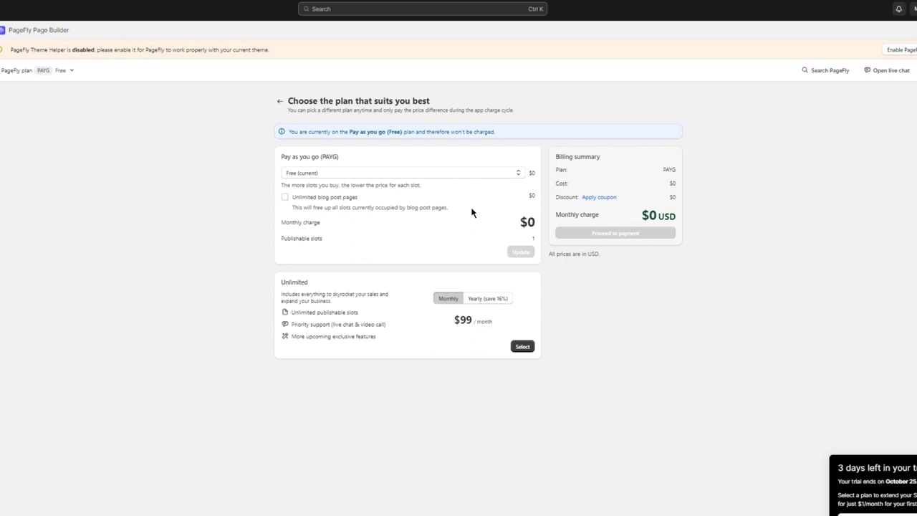
{"action": "left_click_drag", "start_coordinate": [436, 322], "coordinate": [467, 320]}
{"action": "left_click", "coordinate": [592, 321]}
{"action": "left_click", "coordinate": [66, 73]}
{"action": "left_click", "coordinate": [31, 134]}
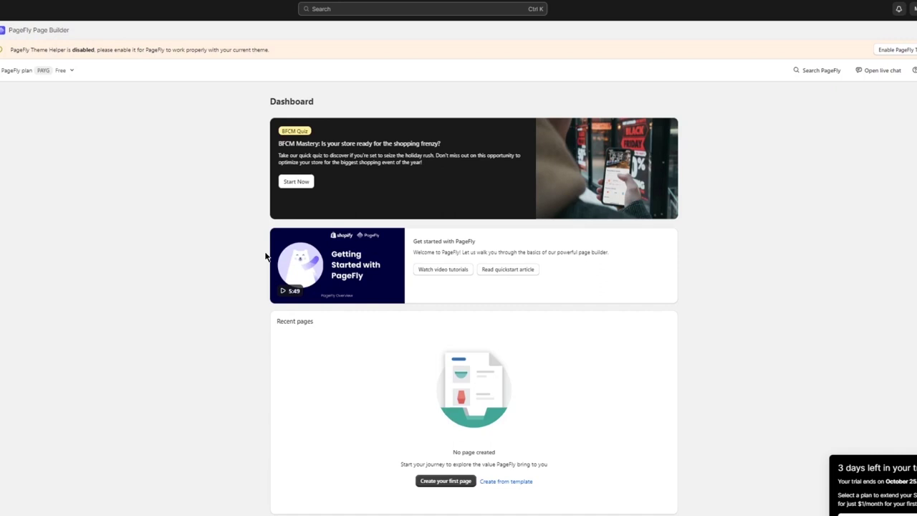
Bring up the Create from template list of page types on the PageFly dashboard.
{"action": "scroll", "coordinate": [320, 248], "scroll_direction": "down", "scroll_amount": 4}
{"action": "left_click", "coordinate": [445, 236]}
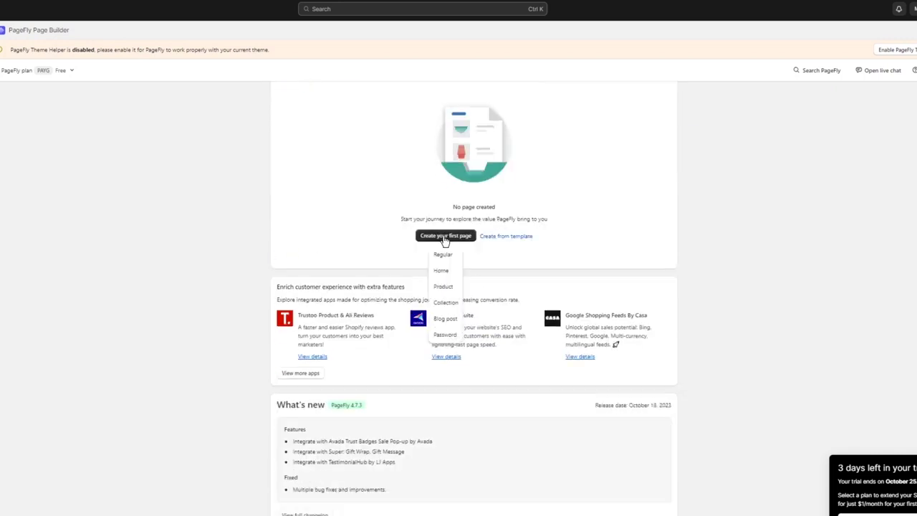
{"action": "left_click", "coordinate": [493, 237]}
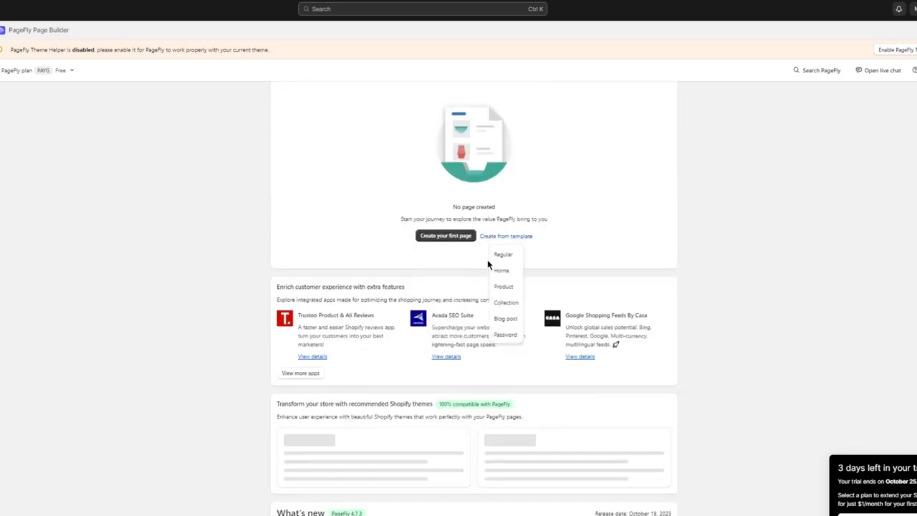
{"action": "left_click", "coordinate": [451, 236]}
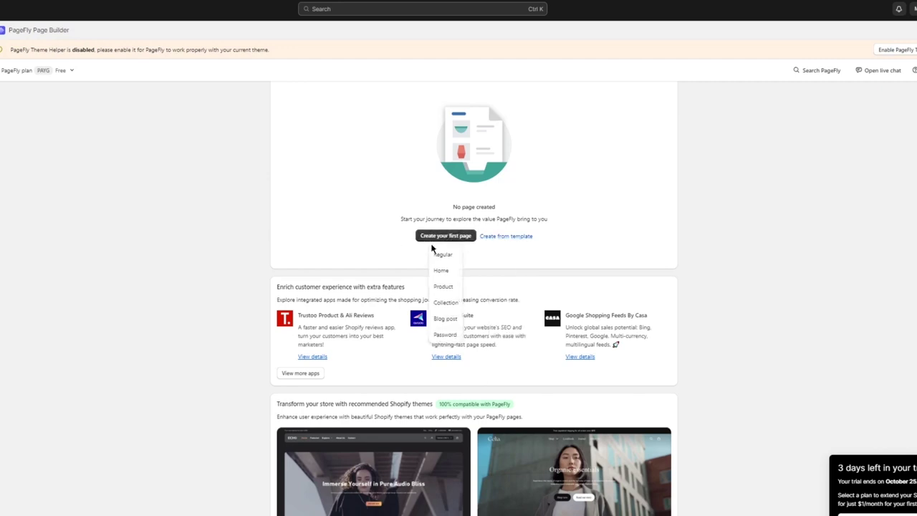
{"action": "left_click", "coordinate": [176, 266]}
{"action": "scroll", "coordinate": [269, 265], "scroll_direction": "down", "scroll_amount": 5}
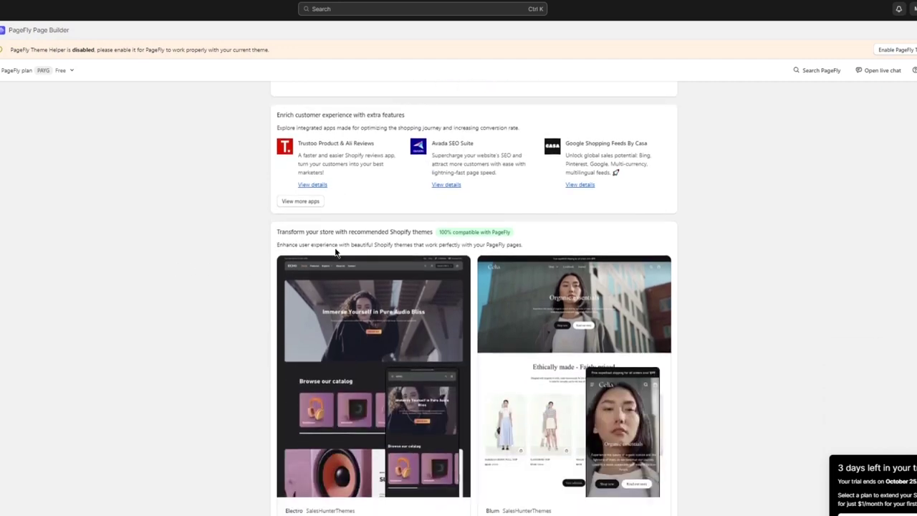
{"action": "scroll", "coordinate": [459, 293], "scroll_direction": "down", "scroll_amount": 1}
{"action": "scroll", "coordinate": [309, 308], "scroll_direction": "down", "scroll_amount": 1}
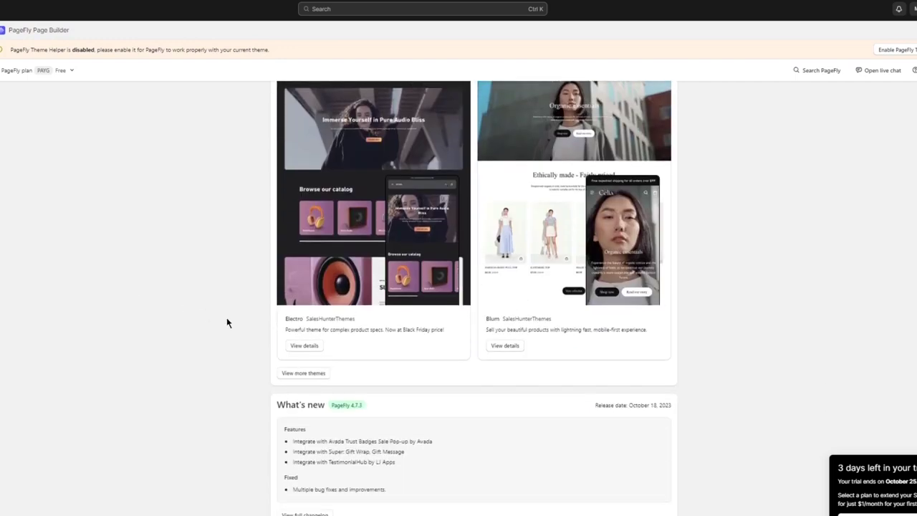
{"action": "scroll", "coordinate": [227, 323], "scroll_direction": "up", "scroll_amount": 5}
Browse the template gallery down to the holiday templates and the Black Friday countdown template.
{"action": "left_click", "coordinate": [506, 101]}
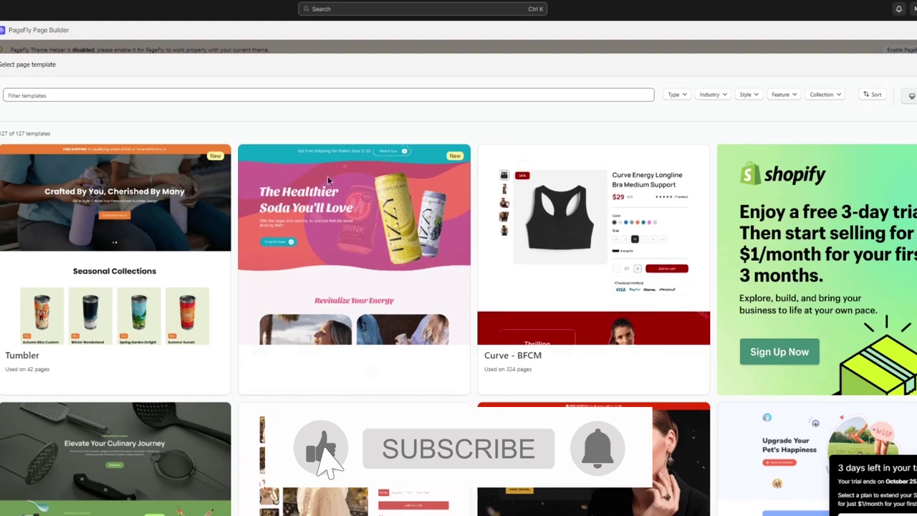
{"action": "scroll", "coordinate": [440, 344], "scroll_direction": "down", "scroll_amount": 5}
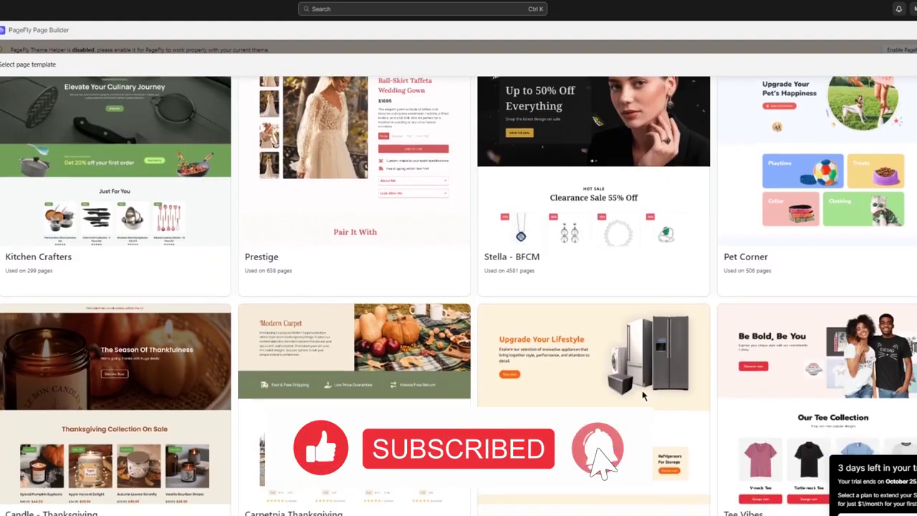
{"action": "scroll", "coordinate": [643, 395], "scroll_direction": "down", "scroll_amount": 2}
{"action": "scroll", "coordinate": [686, 332], "scroll_direction": "down", "scroll_amount": 2}
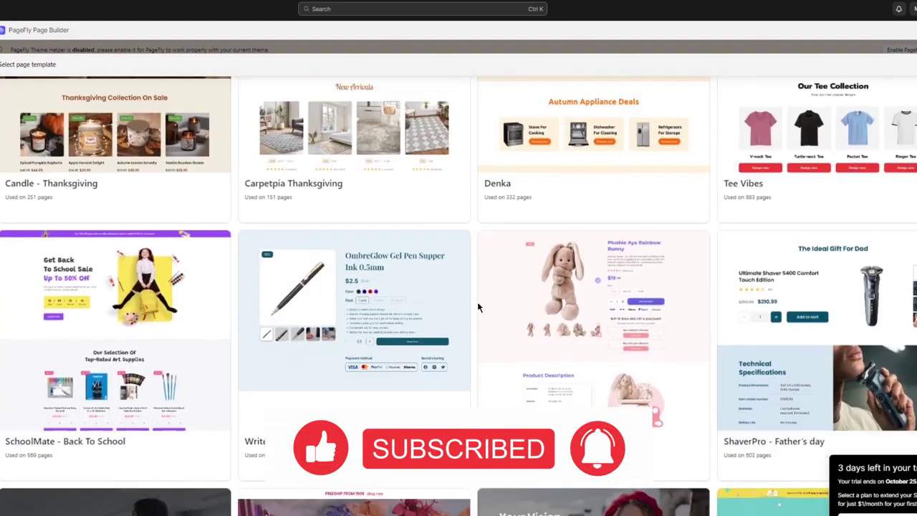
{"action": "scroll", "coordinate": [479, 307], "scroll_direction": "down", "scroll_amount": 3}
{"action": "scroll", "coordinate": [480, 294], "scroll_direction": "down", "scroll_amount": 5}
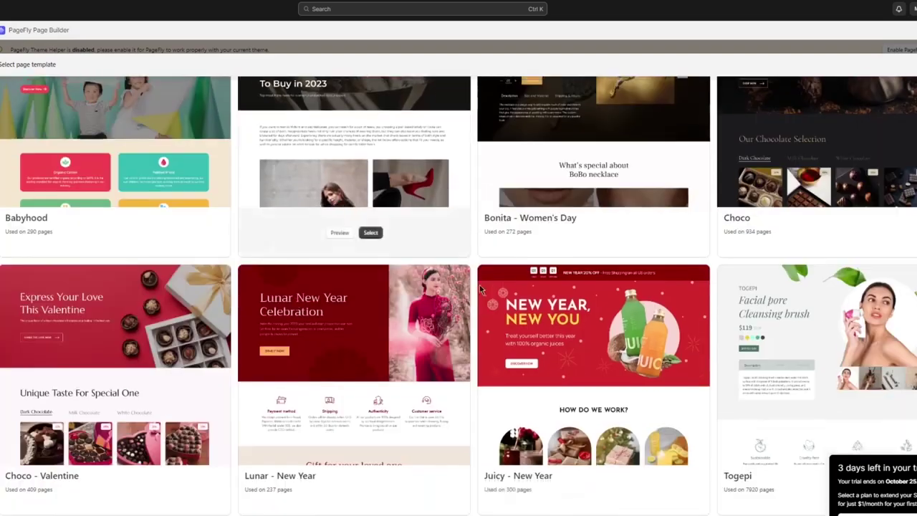
{"action": "scroll", "coordinate": [604, 445], "scroll_direction": "down", "scroll_amount": 5}
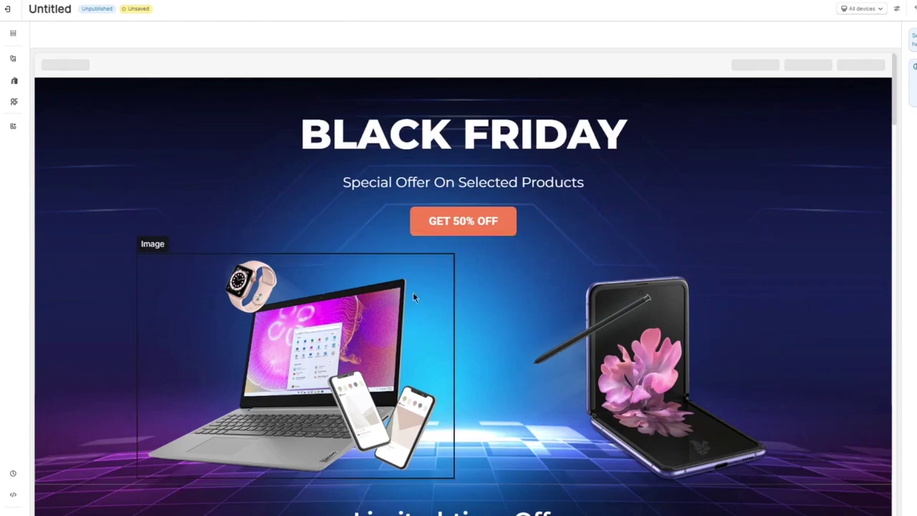
Review the loaded Black Friday template page from top to bottom in the editor.
{"action": "scroll", "coordinate": [224, 310], "scroll_direction": "down", "scroll_amount": 5}
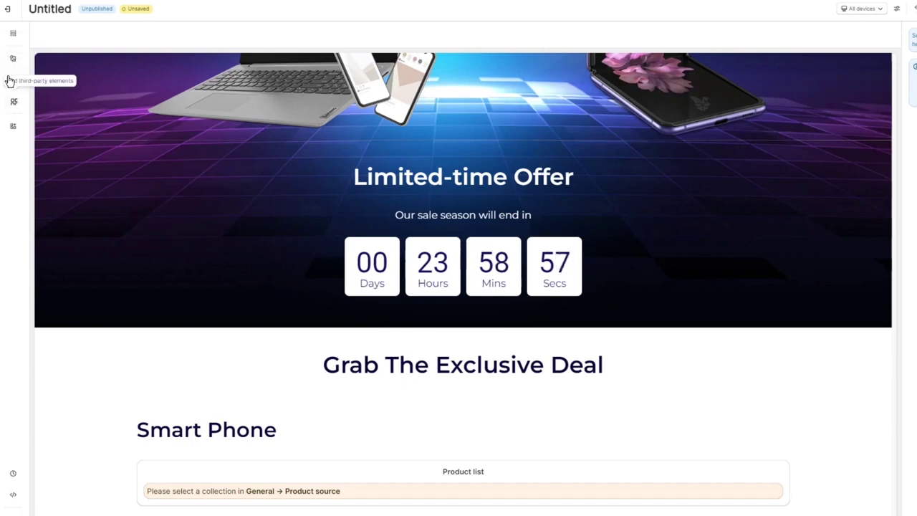
{"action": "scroll", "coordinate": [466, 284], "scroll_direction": "up", "scroll_amount": 3}
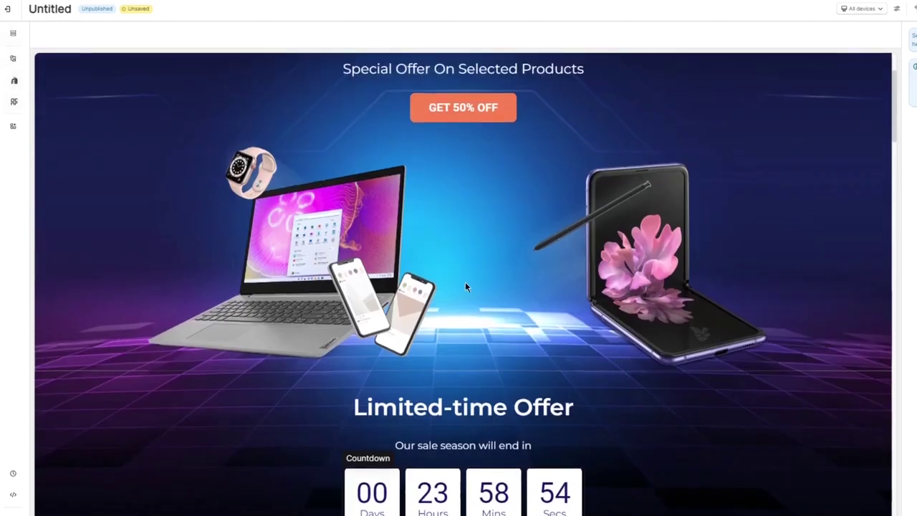
{"action": "scroll", "coordinate": [465, 287], "scroll_direction": "up", "scroll_amount": 2}
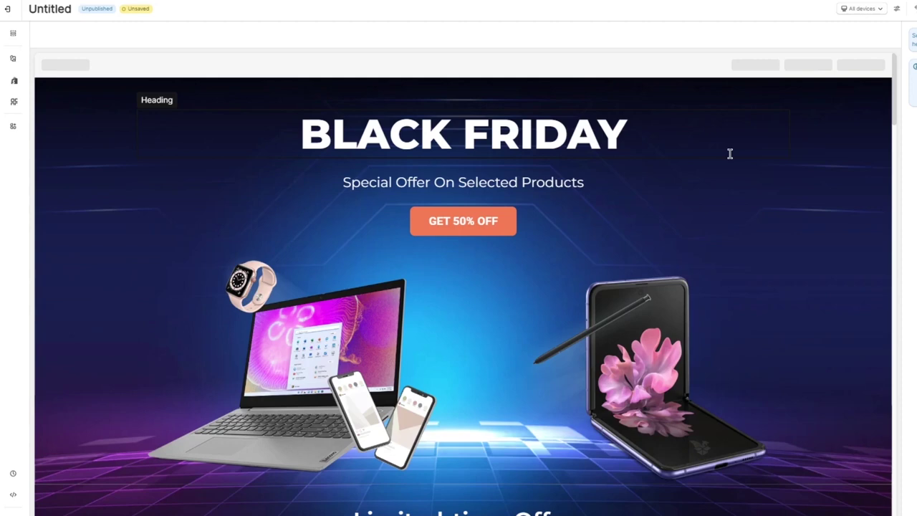
Try adding a 1/4 layout block, then select the folding-phone image beside the laptop.
{"action": "left_click", "coordinate": [9, 60]}
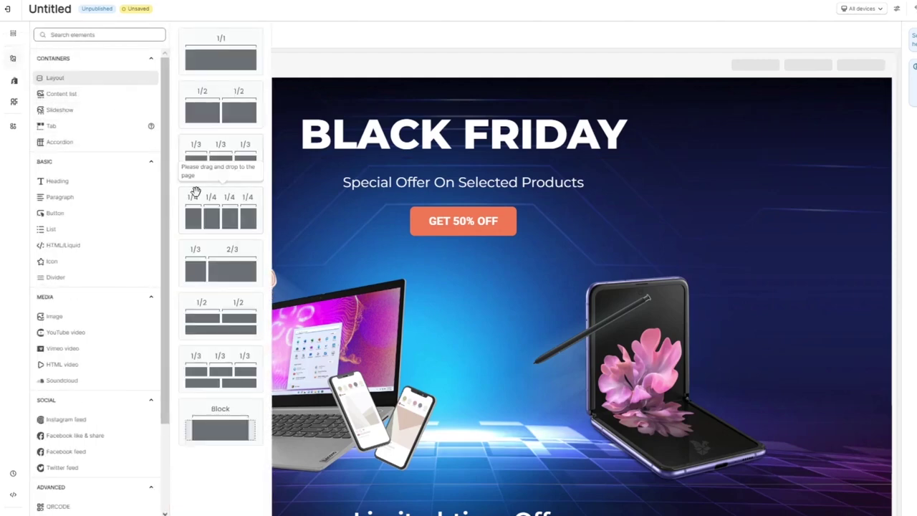
{"action": "left_click_drag", "start_coordinate": [196, 192], "coordinate": [476, 266]}
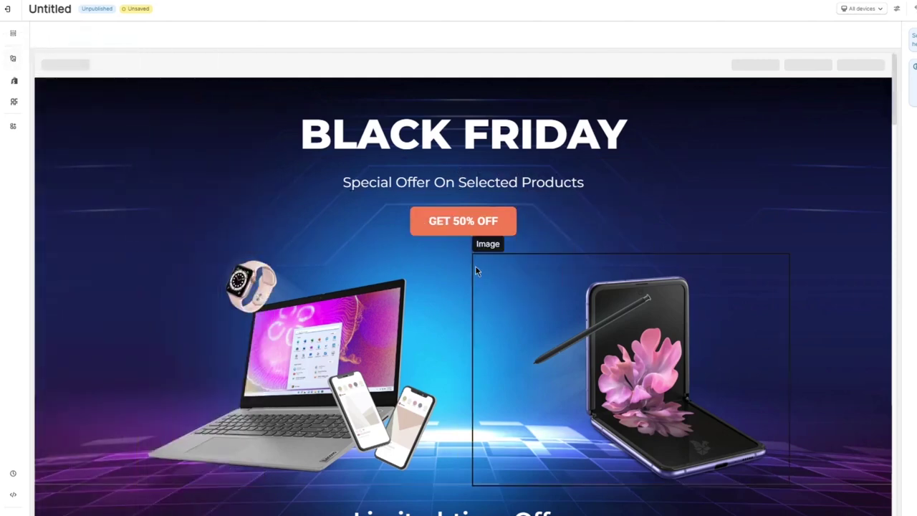
{"action": "left_click", "coordinate": [551, 307]}
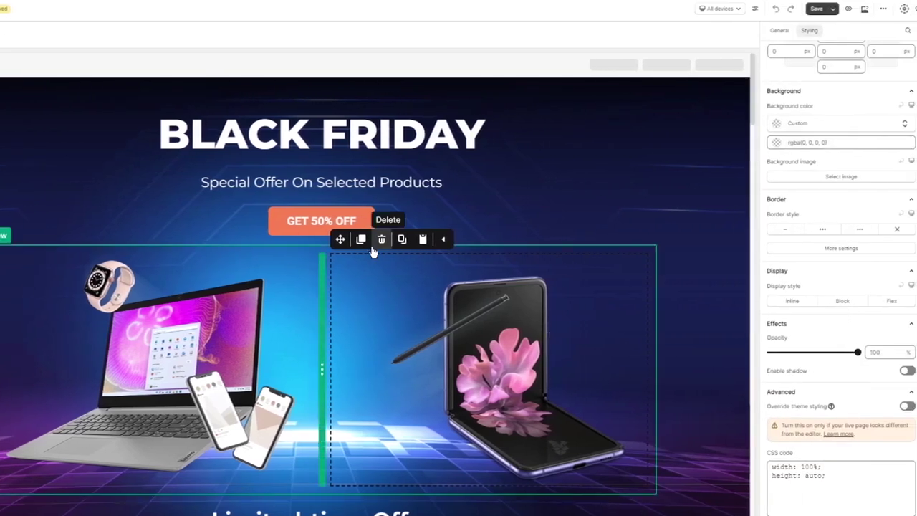
Upload the keyboard image from the computer through the phone image's Image source picker.
{"action": "left_click", "coordinate": [584, 256]}
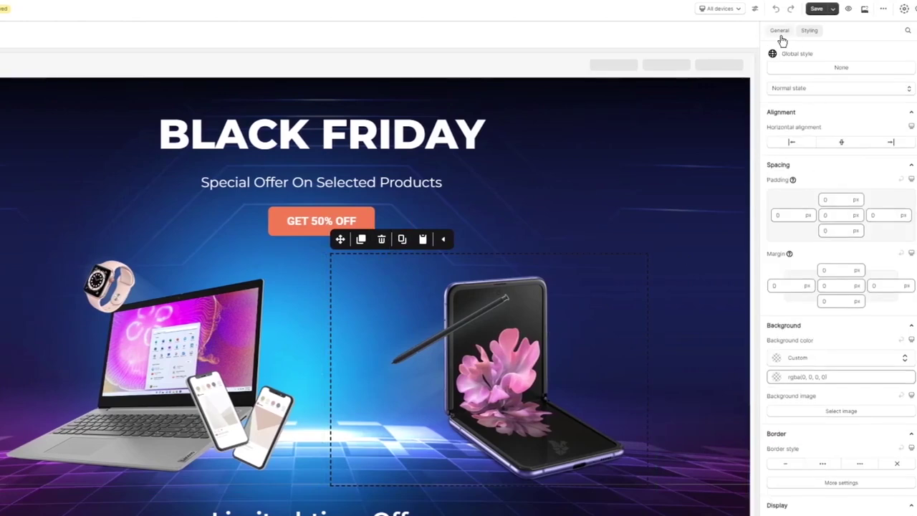
{"action": "left_click", "coordinate": [780, 32]}
{"action": "left_click", "coordinate": [803, 150]}
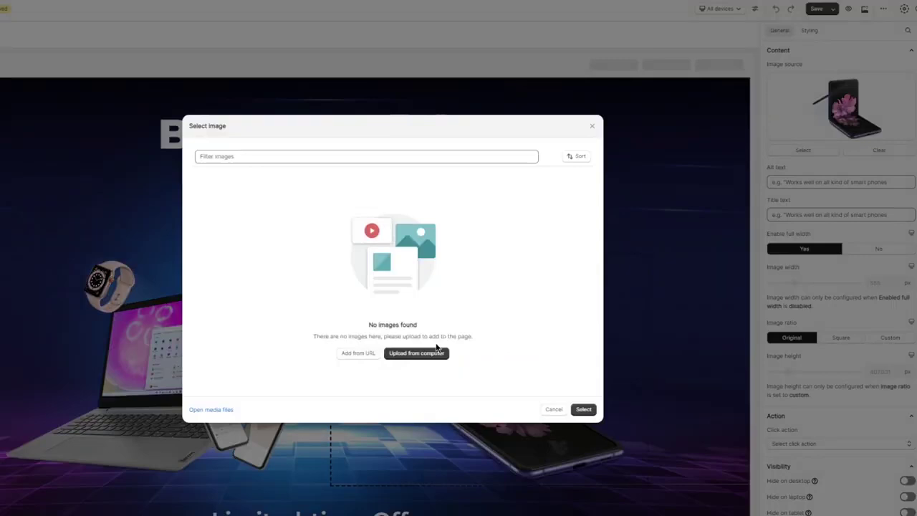
{"action": "left_click", "coordinate": [433, 352]}
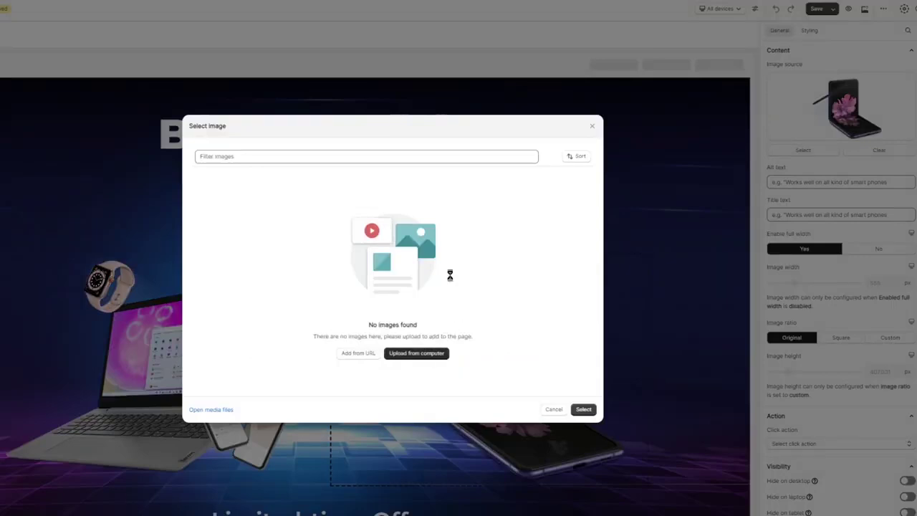
{"action": "double_click", "coordinate": [321, 183]}
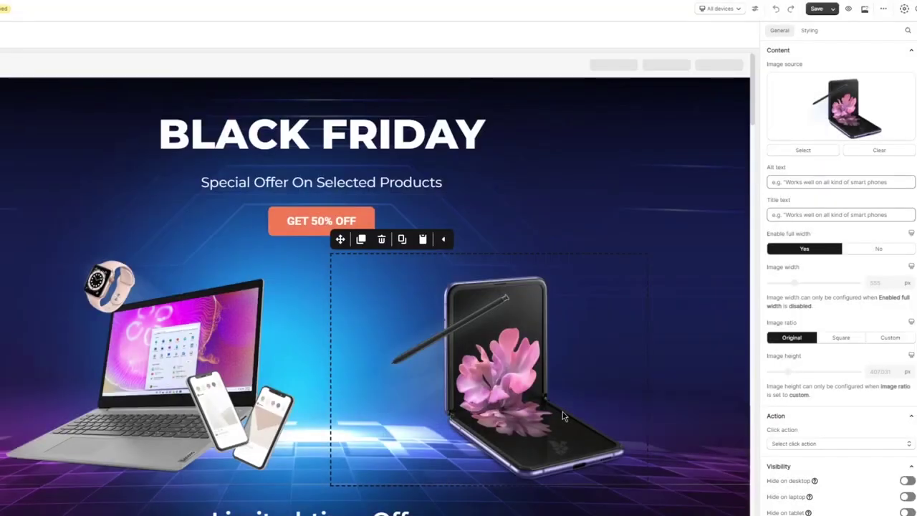
{"action": "scroll", "coordinate": [583, 368], "scroll_direction": "down", "scroll_amount": 3}
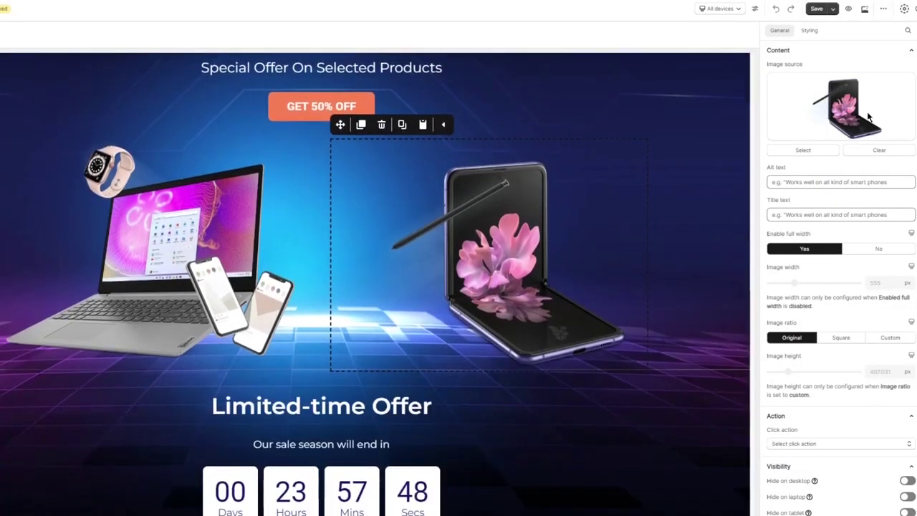
{"action": "left_click", "coordinate": [831, 183]}
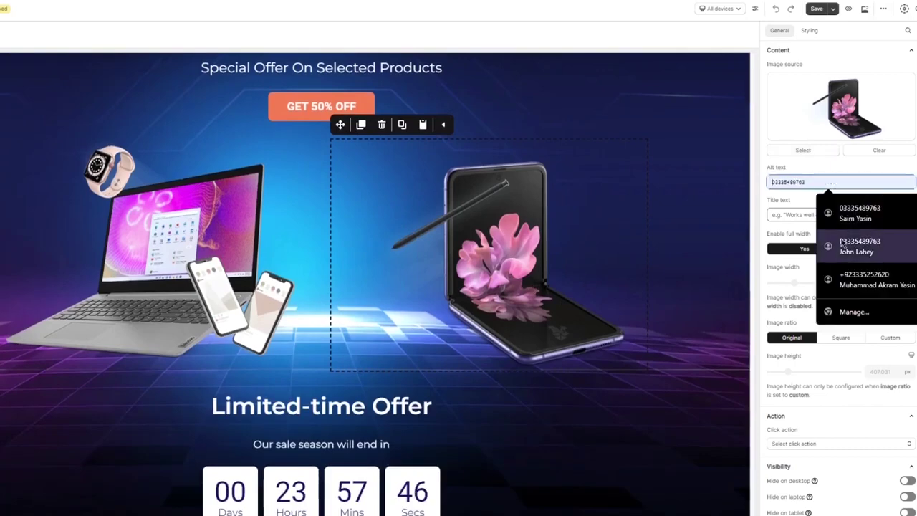
{"action": "left_click", "coordinate": [764, 204]}
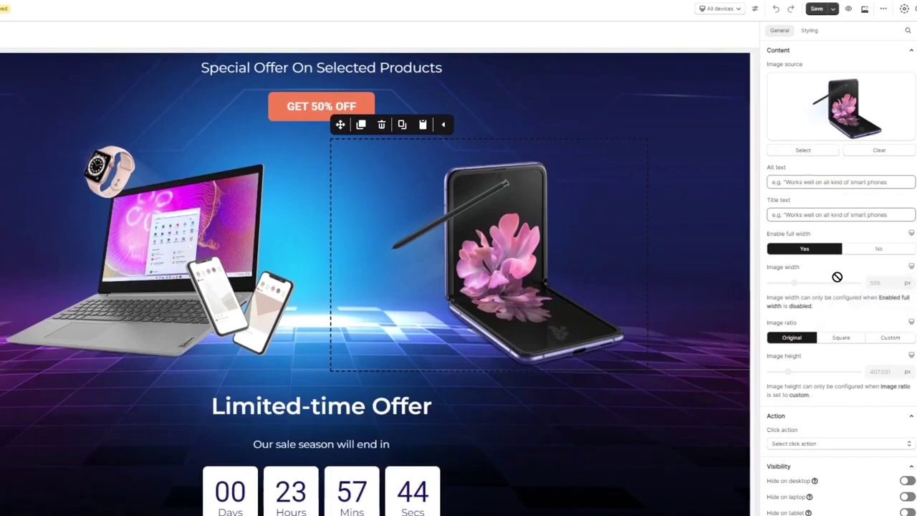
{"action": "scroll", "coordinate": [845, 301], "scroll_direction": "down", "scroll_amount": 3}
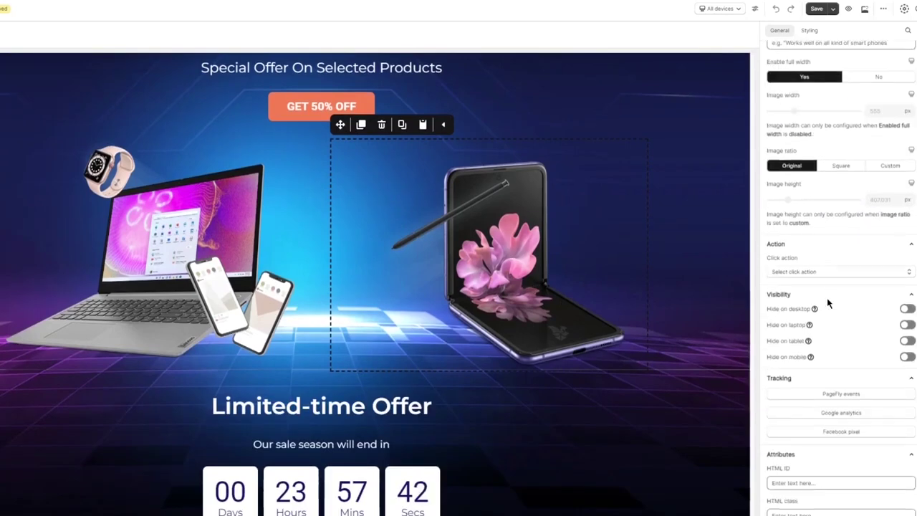
{"action": "scroll", "coordinate": [809, 268], "scroll_direction": "down", "scroll_amount": 2}
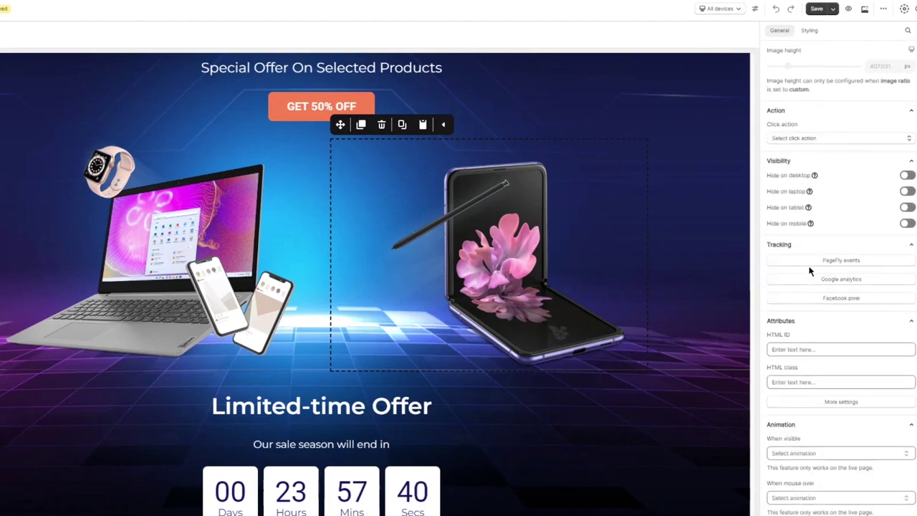
{"action": "scroll", "coordinate": [810, 267], "scroll_direction": "up", "scroll_amount": 3}
{"action": "scroll", "coordinate": [637, 346], "scroll_direction": "down", "scroll_amount": 5}
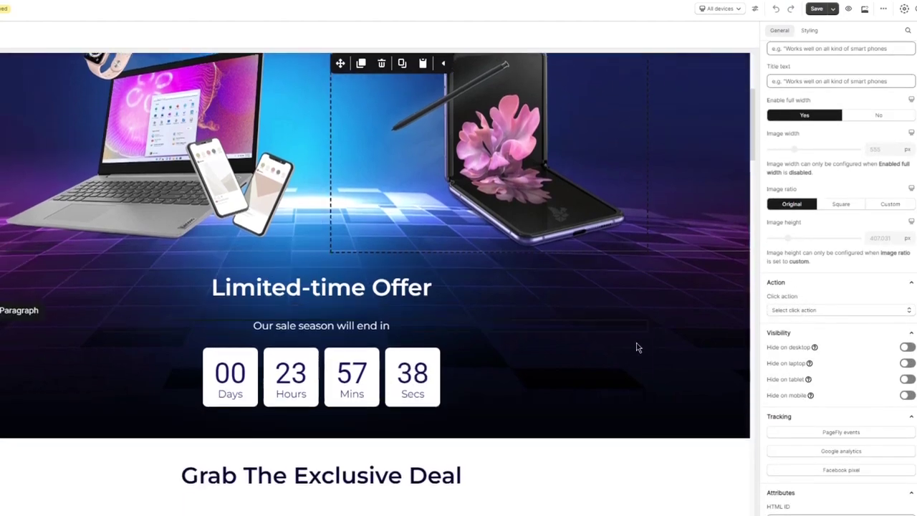
{"action": "scroll", "coordinate": [342, 307], "scroll_direction": "up", "scroll_amount": 7}
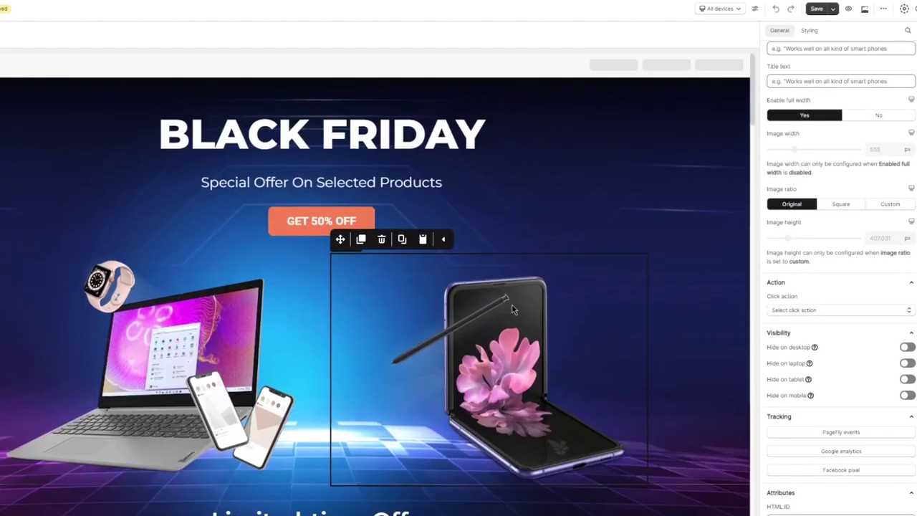
Save the Black Friday page after confirming its title.
{"action": "left_click", "coordinate": [817, 9]}
{"action": "left_click", "coordinate": [471, 267]}
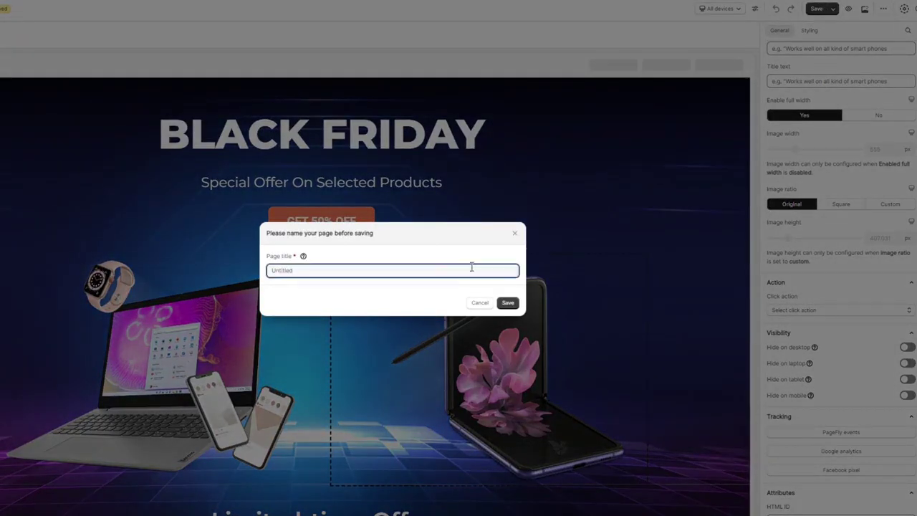
{"action": "left_click", "coordinate": [508, 302]}
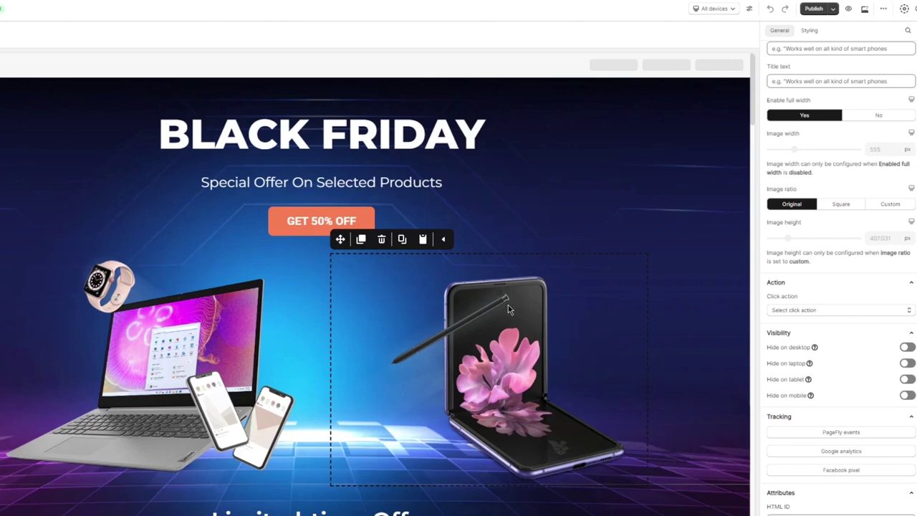
Publish the page to the store with its title and URL, using the free publishable slot.
{"action": "left_click", "coordinate": [807, 10]}
{"action": "left_click", "coordinate": [318, 255]}
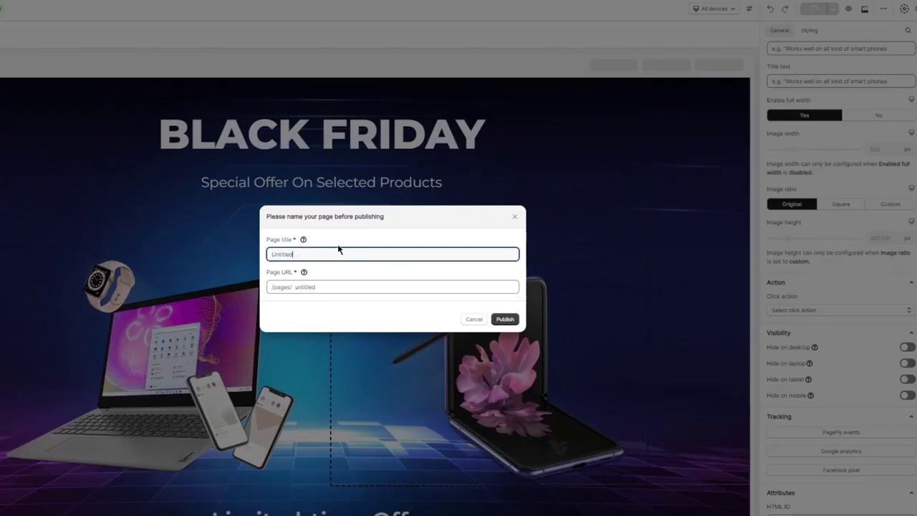
{"action": "left_click", "coordinate": [505, 319]}
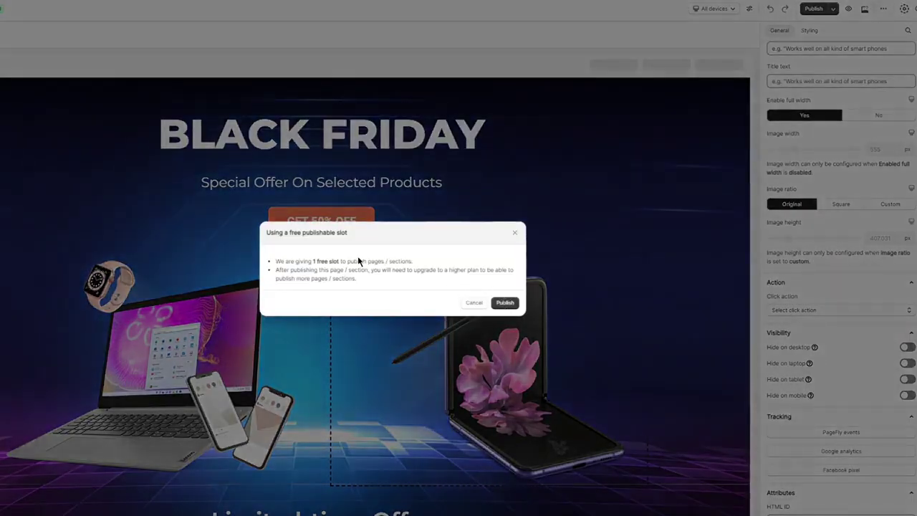
{"action": "left_click_drag", "start_coordinate": [313, 258], "coordinate": [375, 281]}
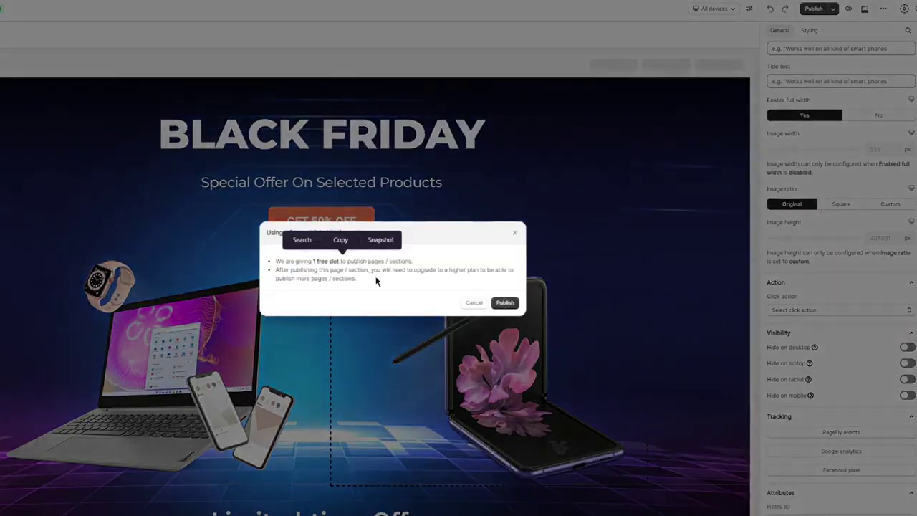
{"action": "left_click", "coordinate": [505, 302]}
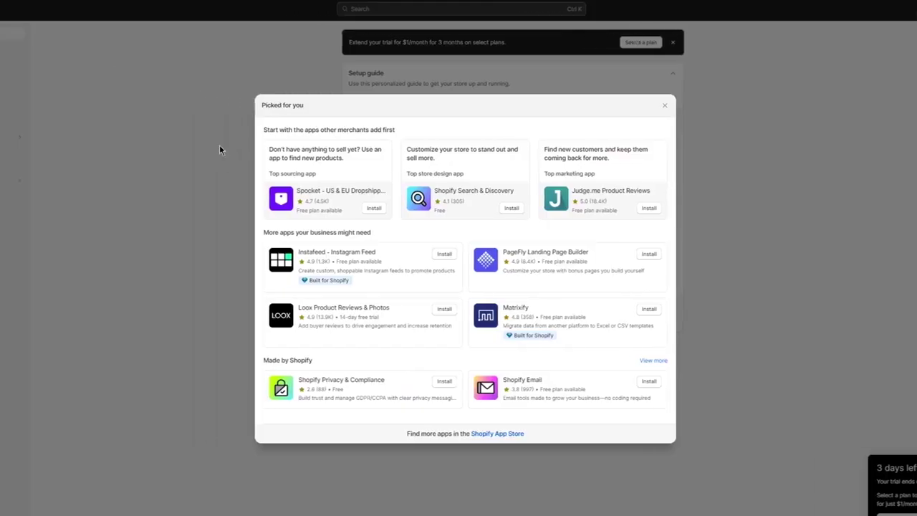
Go to the Online Store themes page in Shopify admin and open the installed-apps search.
{"action": "left_click", "coordinate": [220, 145]}
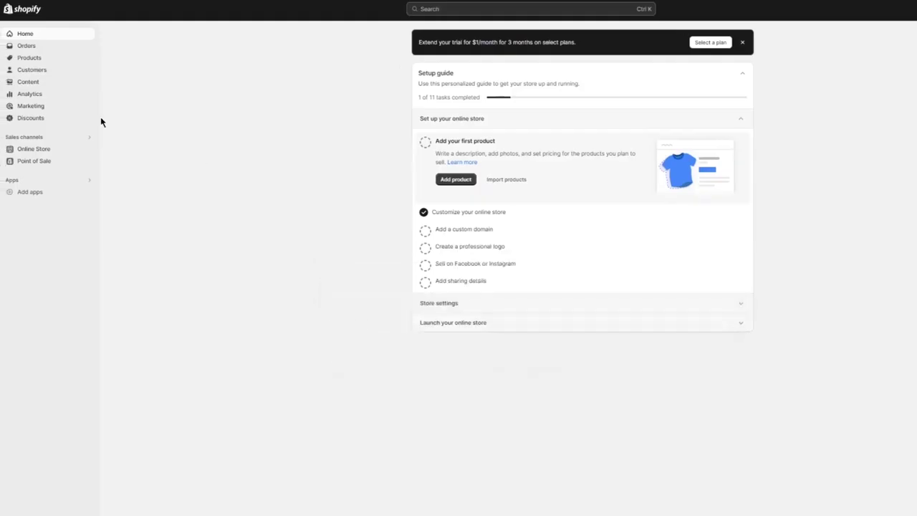
{"action": "left_click", "coordinate": [57, 150]}
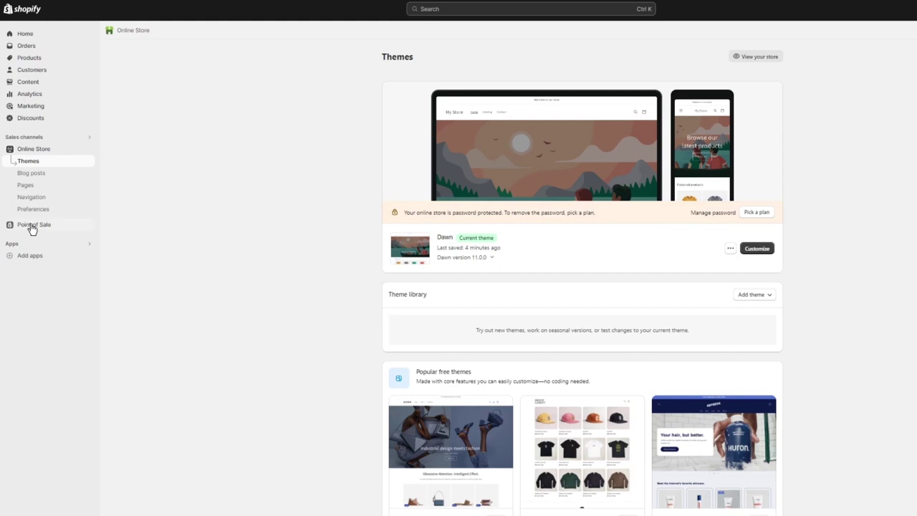
{"action": "left_click", "coordinate": [90, 244]}
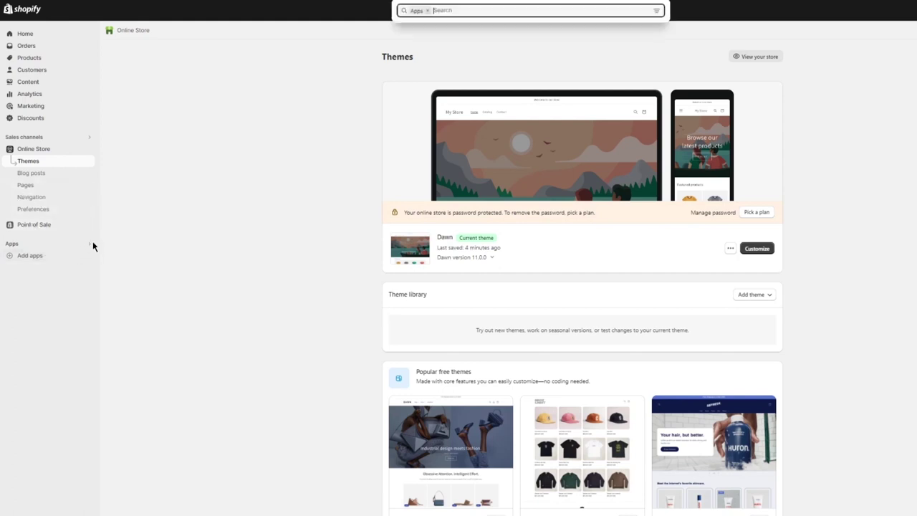